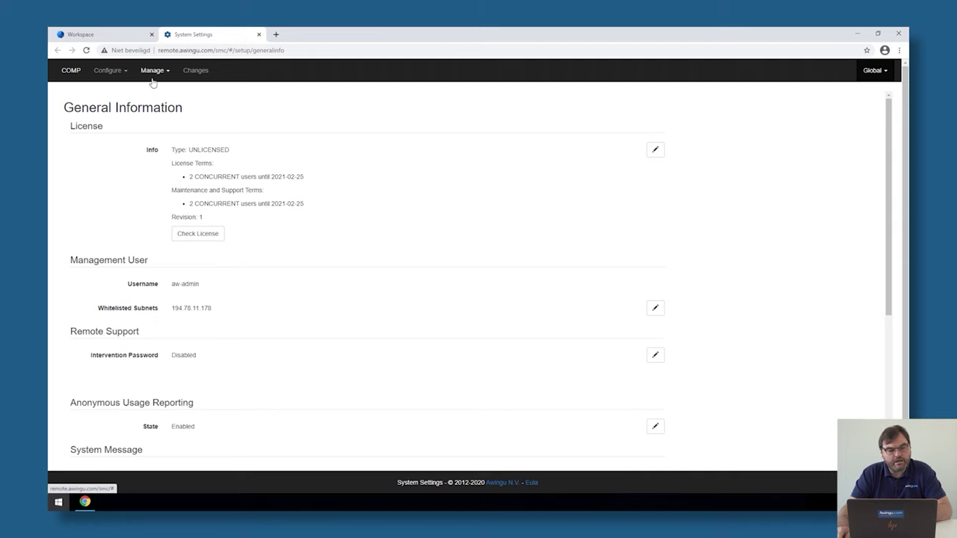
Start an Active Directory import of application servers and select awingu-app-0 and awingu-app-1.
left_click(155, 76)
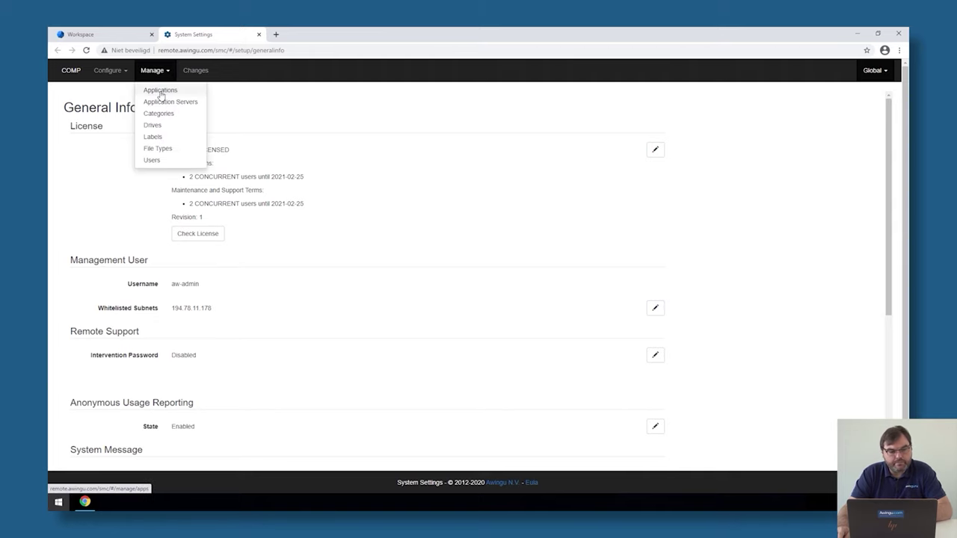
left_click(166, 105)
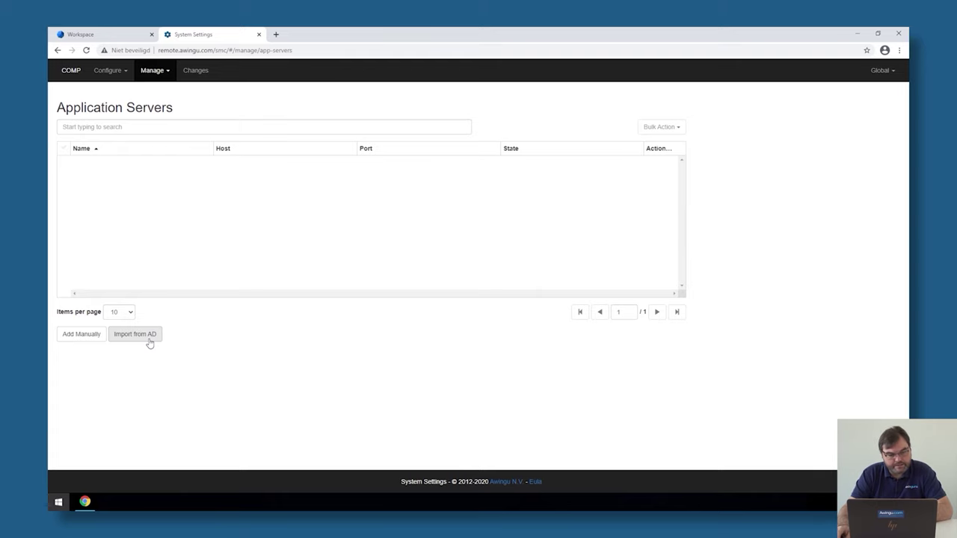
left_click(145, 336)
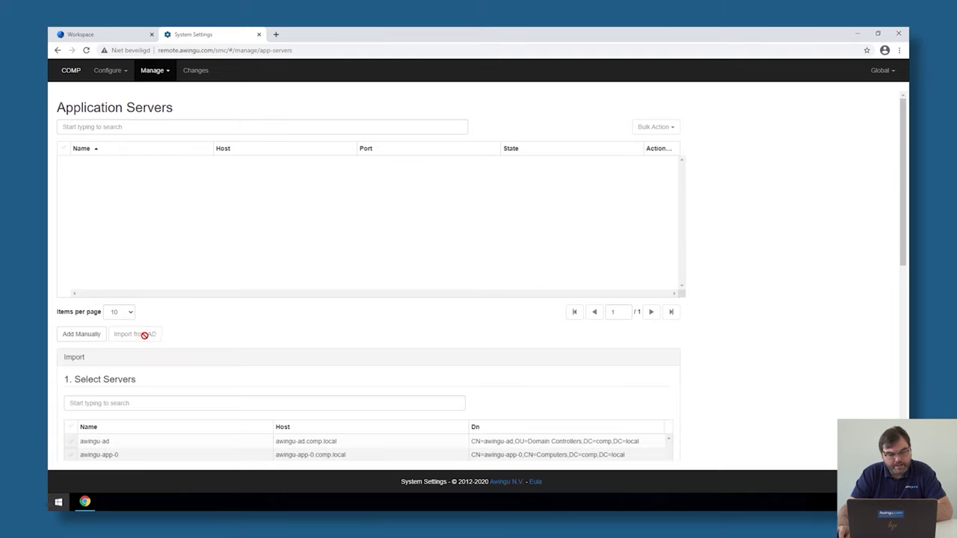
scroll(241, 332, "down", 3)
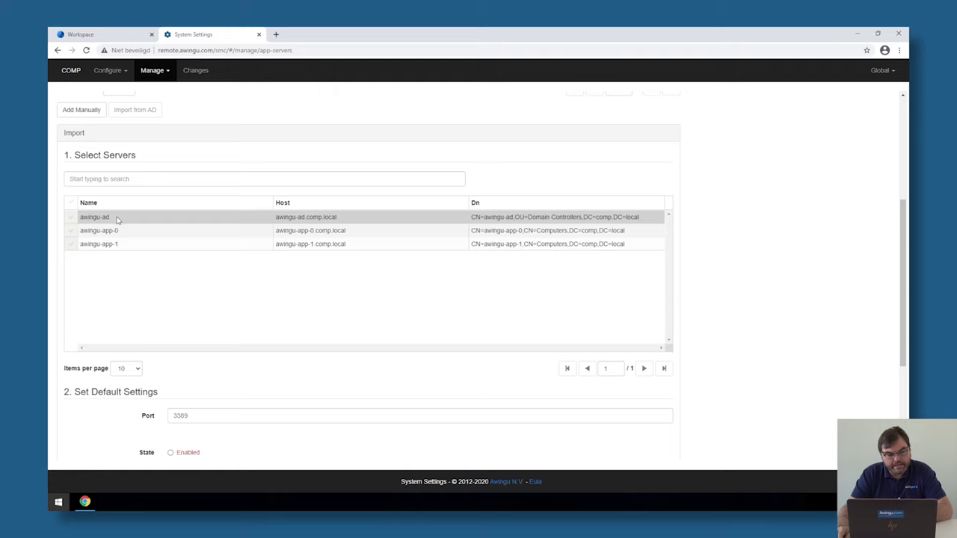
left_click(70, 233)
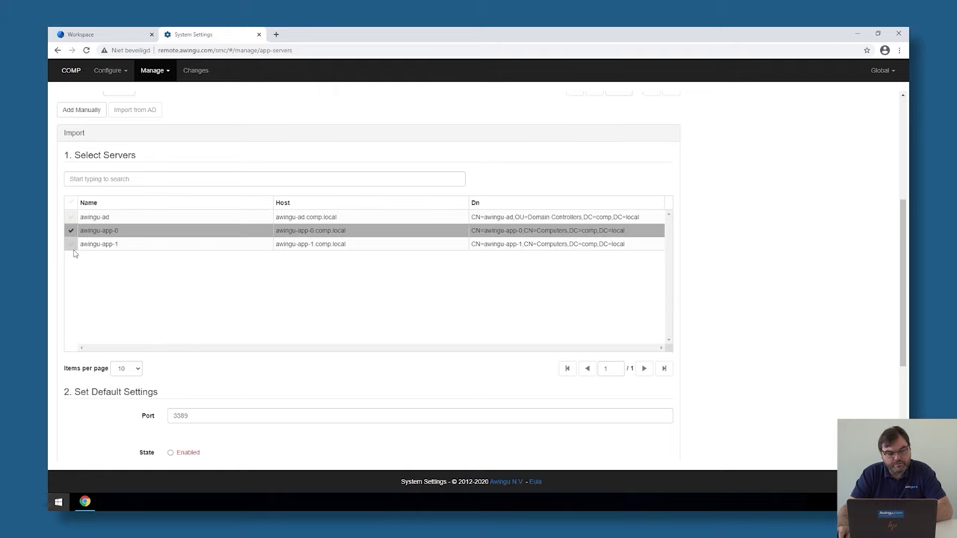
left_click(71, 245)
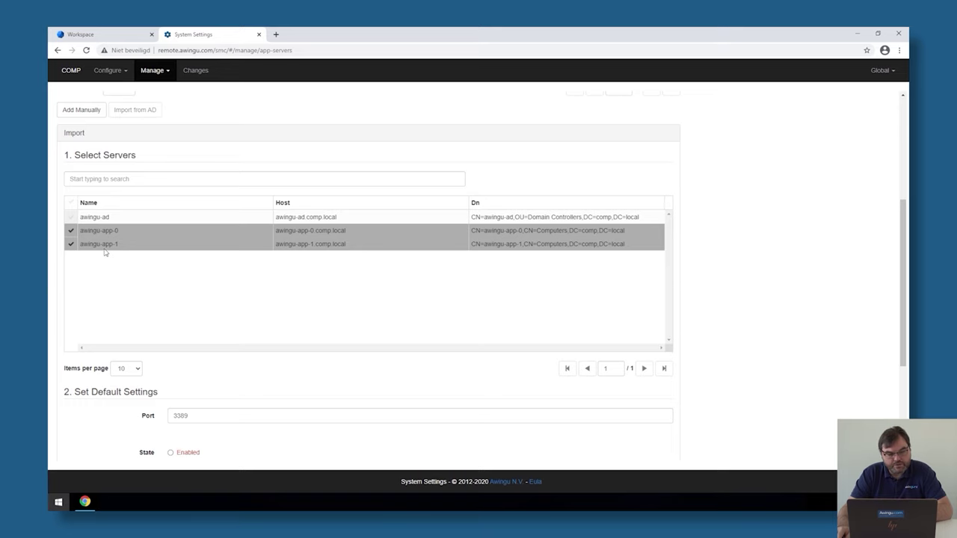
Import the selected servers with their state set to Enabled and a maximum of 40 connections.
scroll(113, 310, "down", 2)
scroll(113, 310, "down", 1)
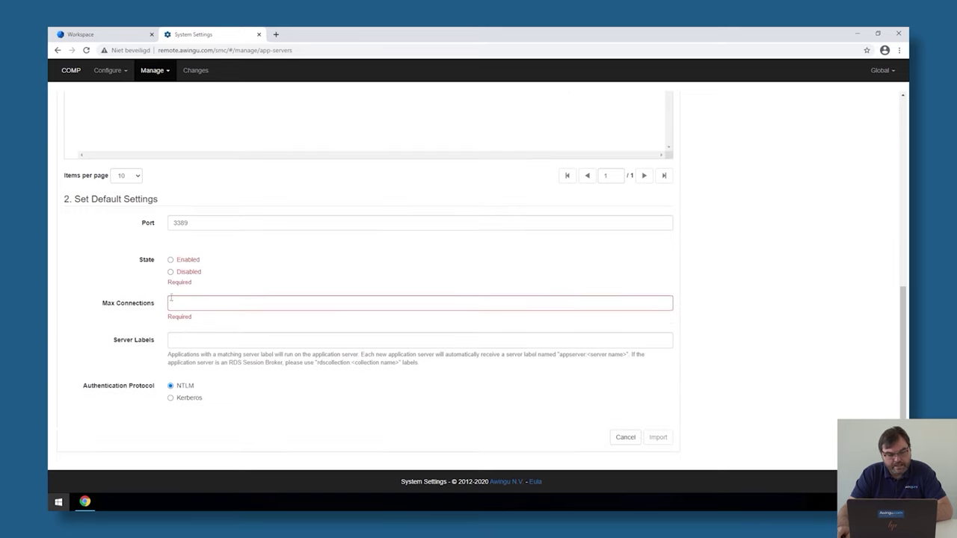
left_click(187, 261)
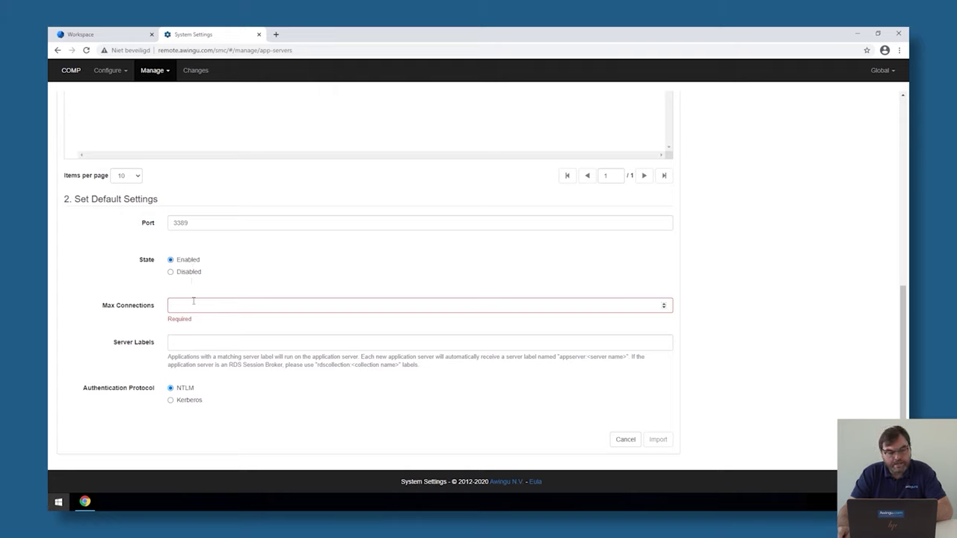
left_click(192, 300)
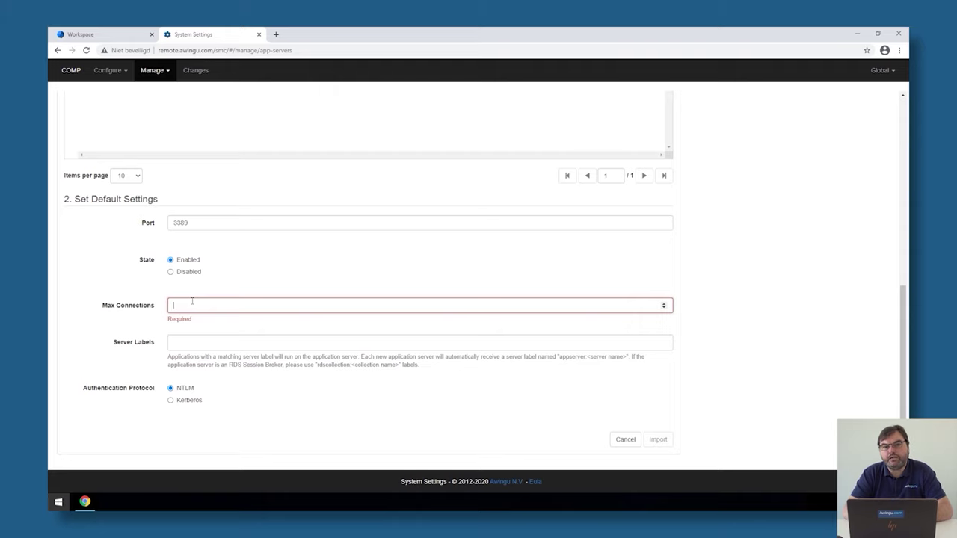
type("40")
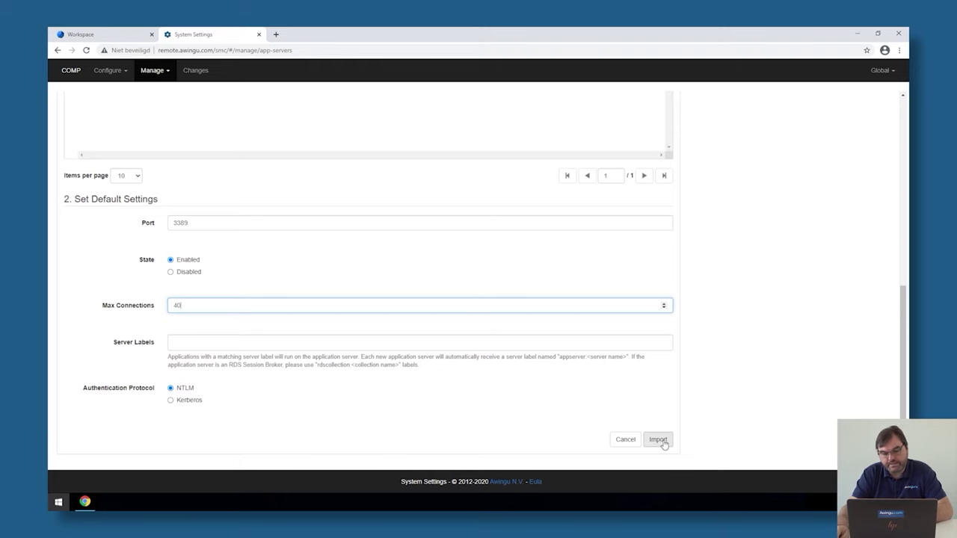
left_click(658, 440)
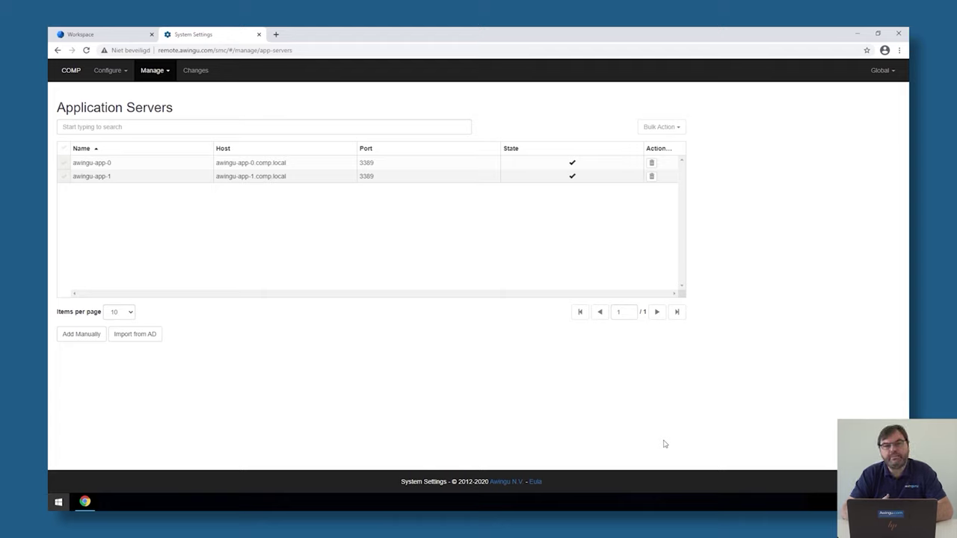
Begin adding a new desktop application in the application management and name it "Full Desktop".
left_click(150, 75)
left_click(158, 90)
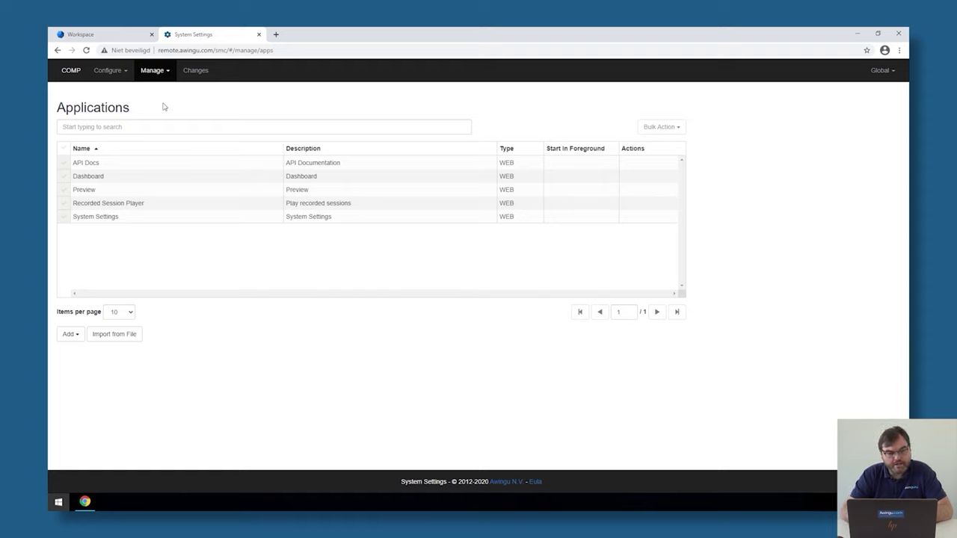
left_click(69, 334)
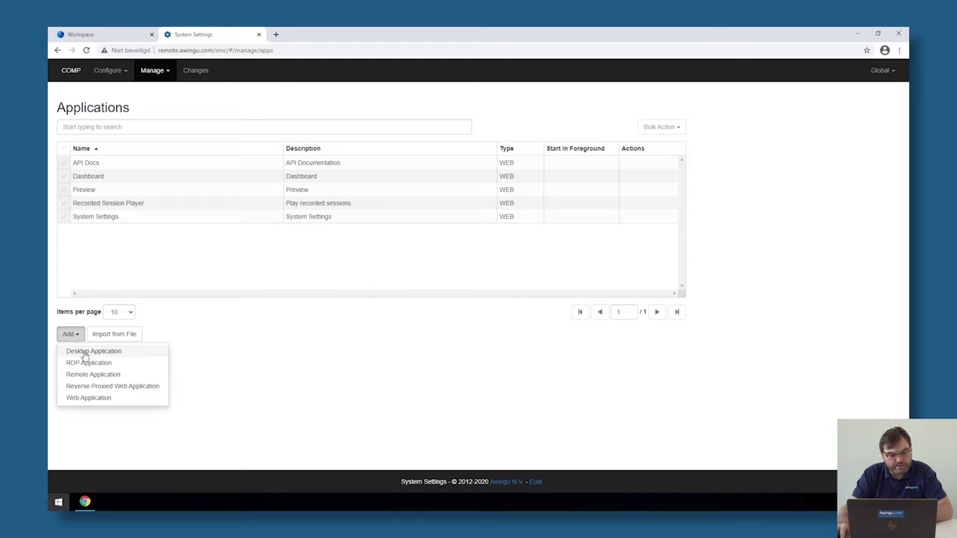
left_click(84, 356)
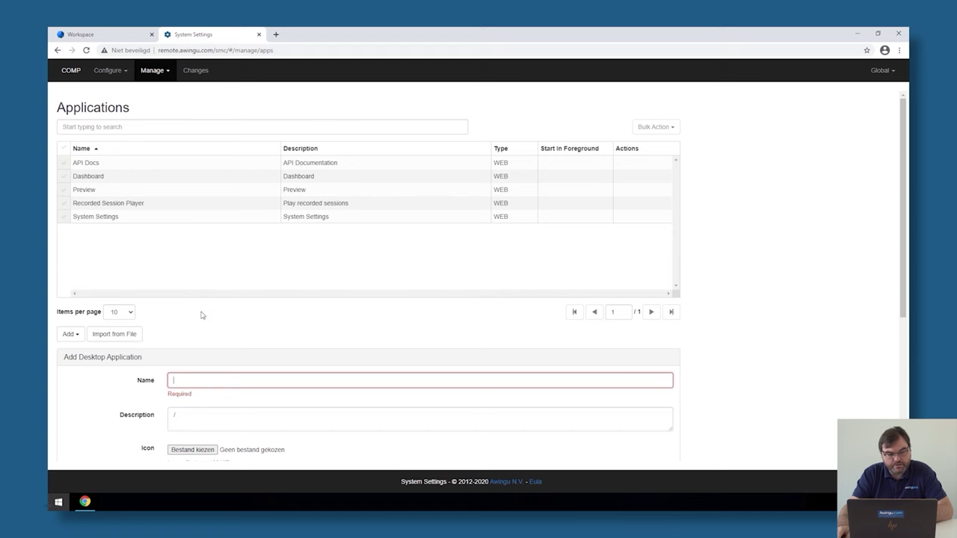
scroll(203, 316, "down", 3)
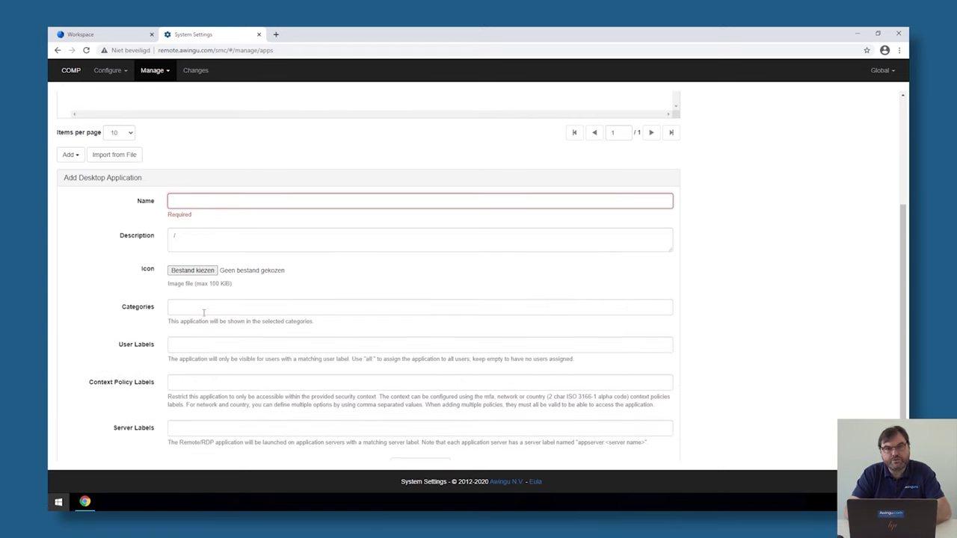
type("F")
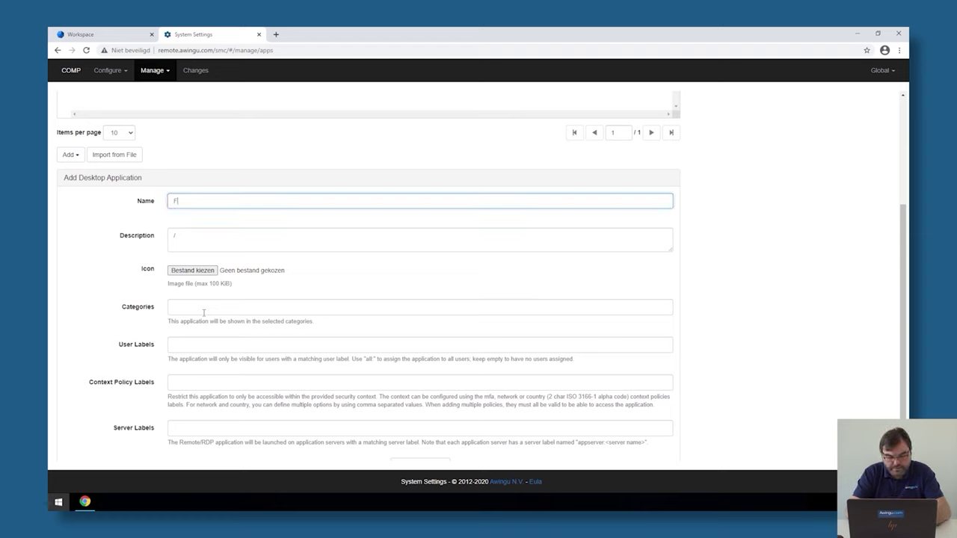
type("ull")
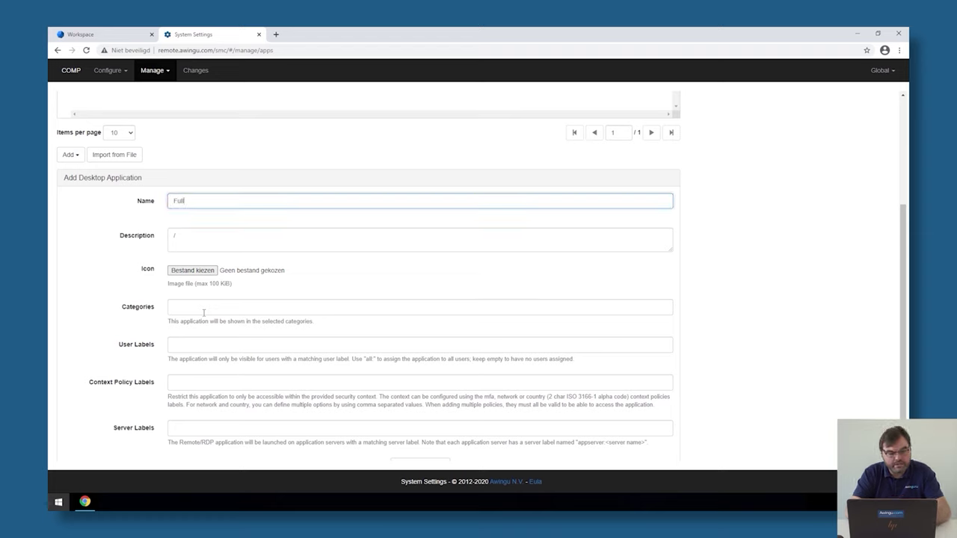
type(" Desktop")
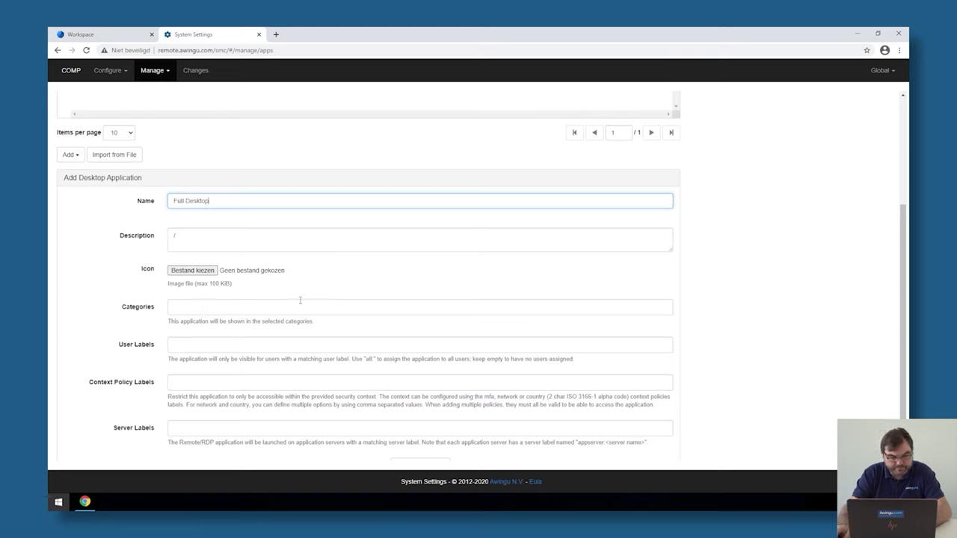
Assign the application the user labels "group:training admins" and the suggested label for the individual username.
left_click(246, 340)
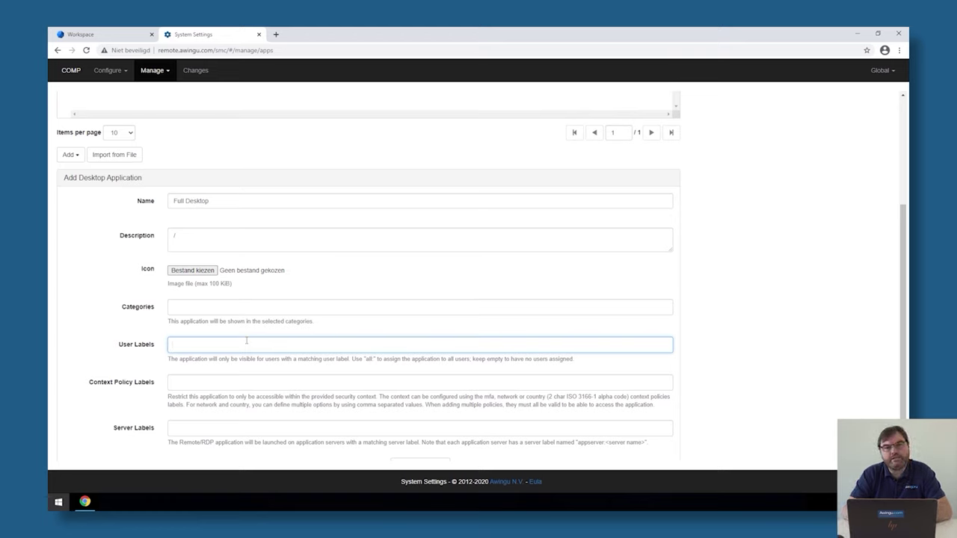
type("all")
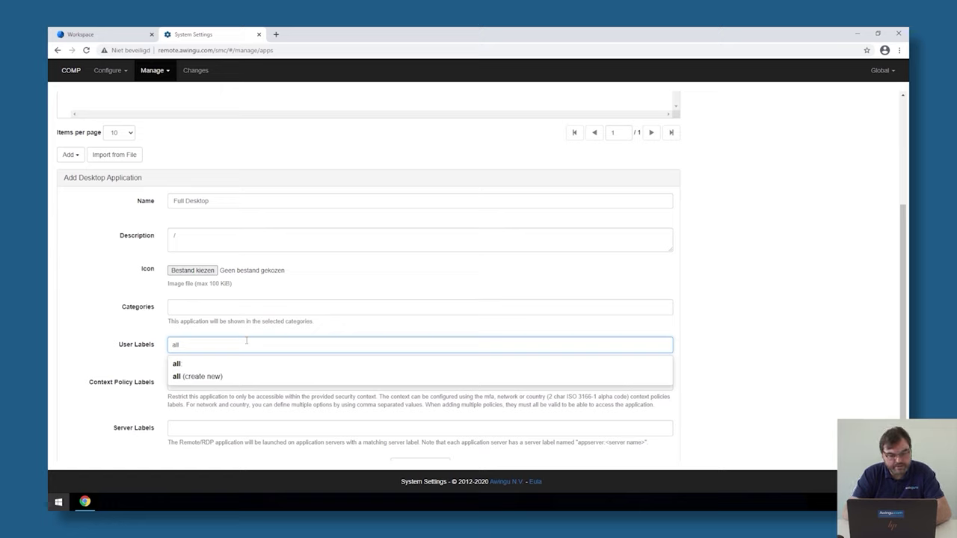
key("BackSpace")
key("BackSpace")
key("BackSpace")
type("grouo")
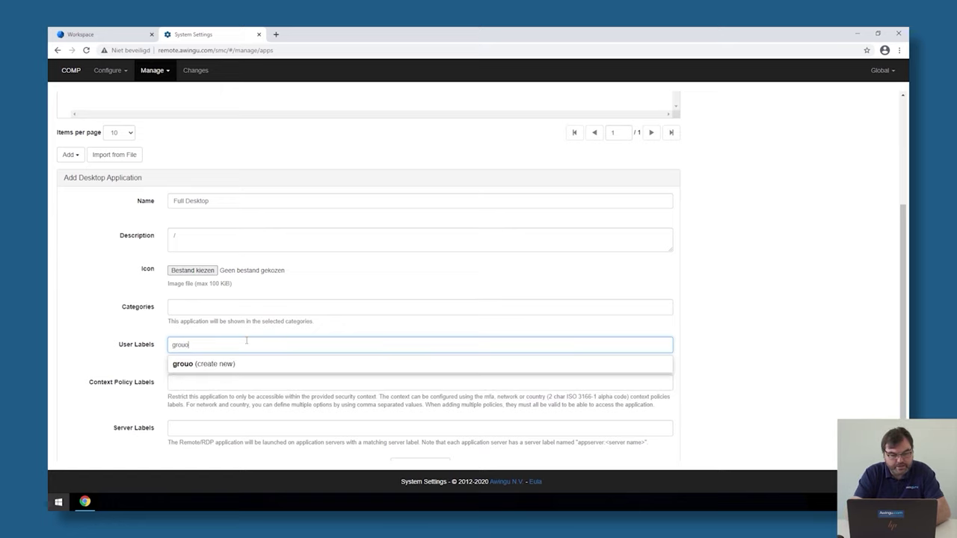
key("BackSpace")
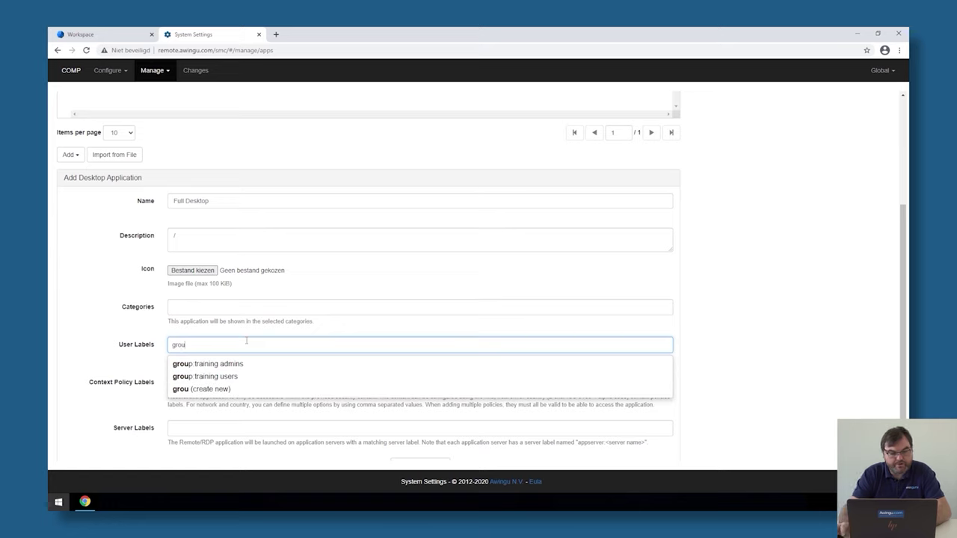
left_click(215, 368)
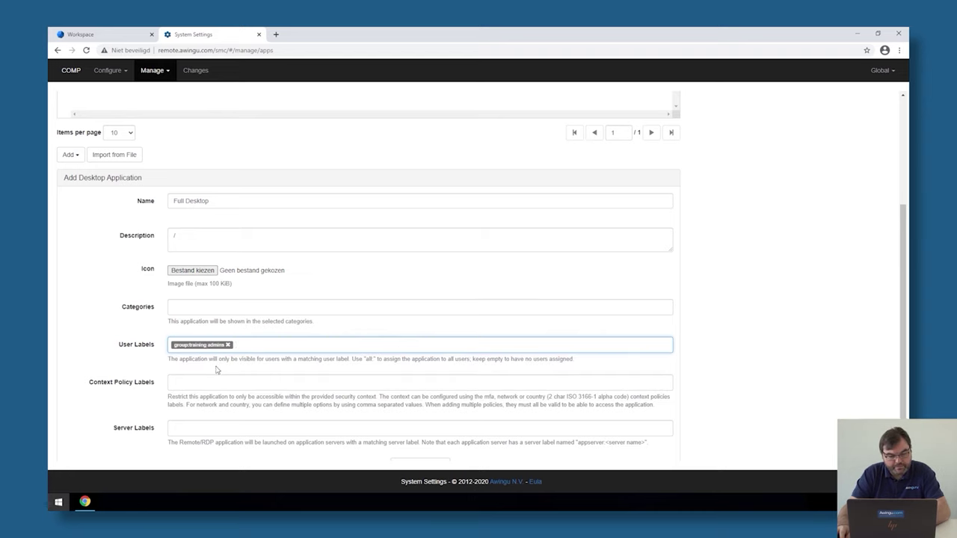
type("u")
left_click(218, 364)
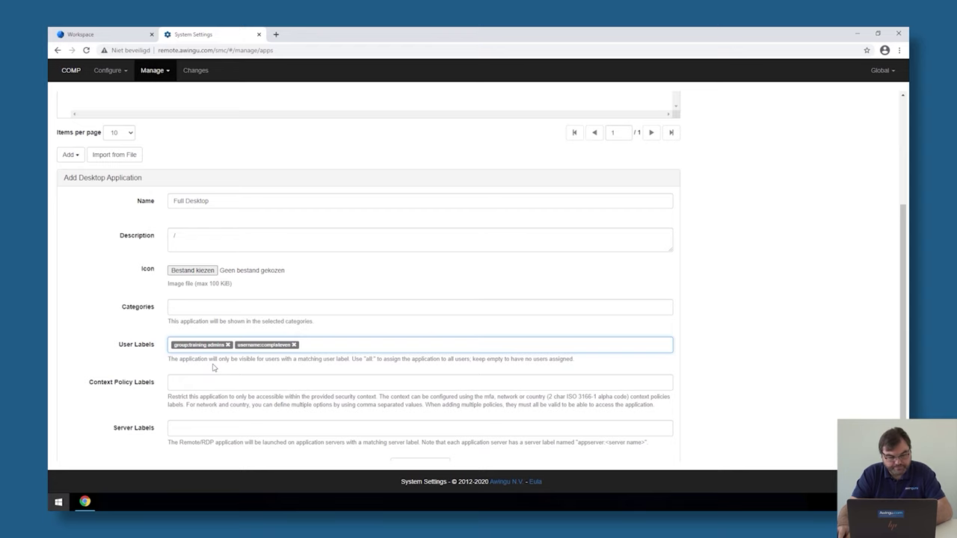
Assign the server label "appserver:awingu-app-0" and add the desktop application.
scroll(213, 367, "down", 1)
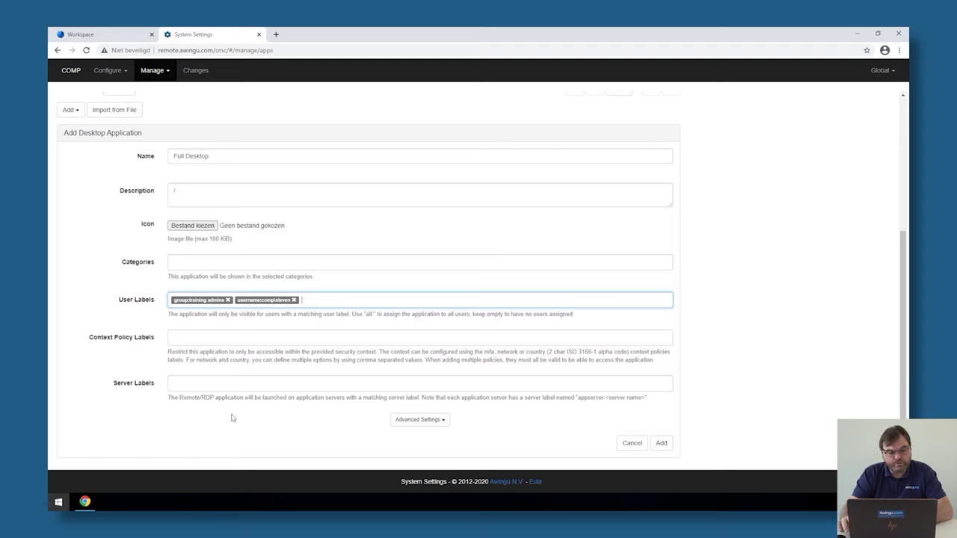
left_click(244, 385)
type("ap")
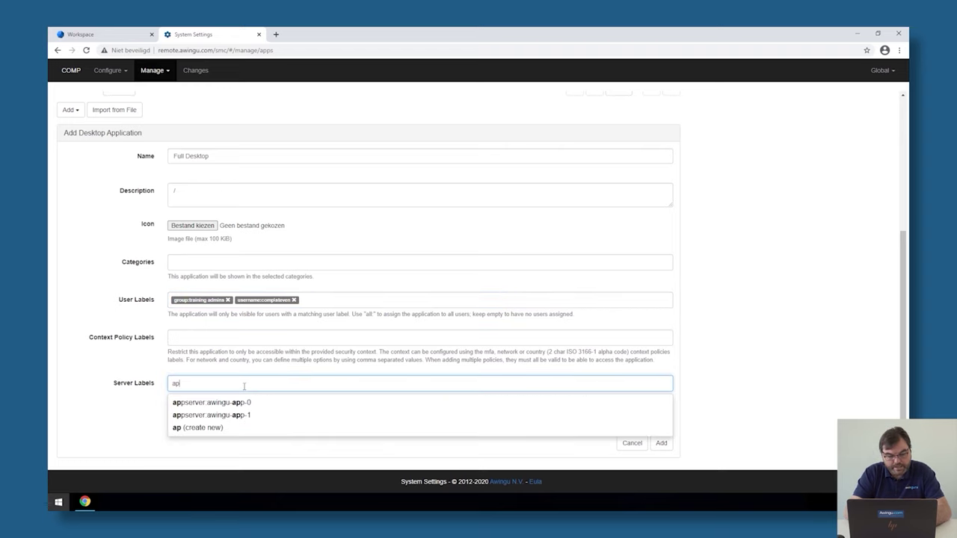
left_click(245, 399)
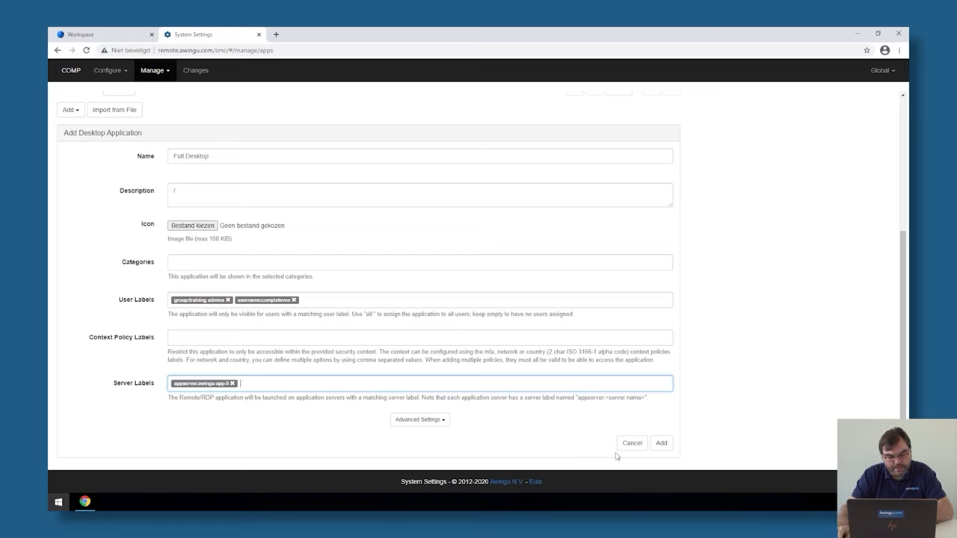
left_click(662, 444)
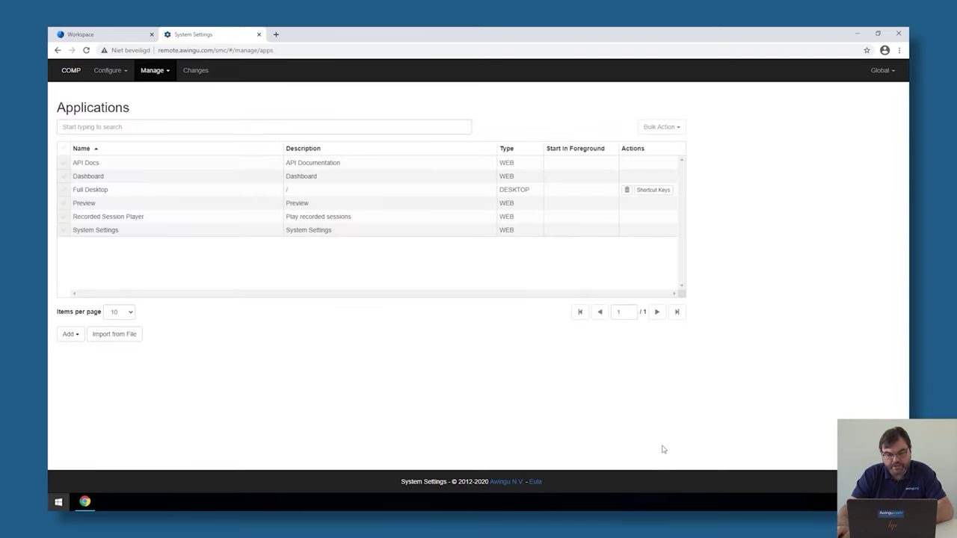
Close the System Settings page and log out of the workspace.
left_click(258, 34)
left_click(112, 481)
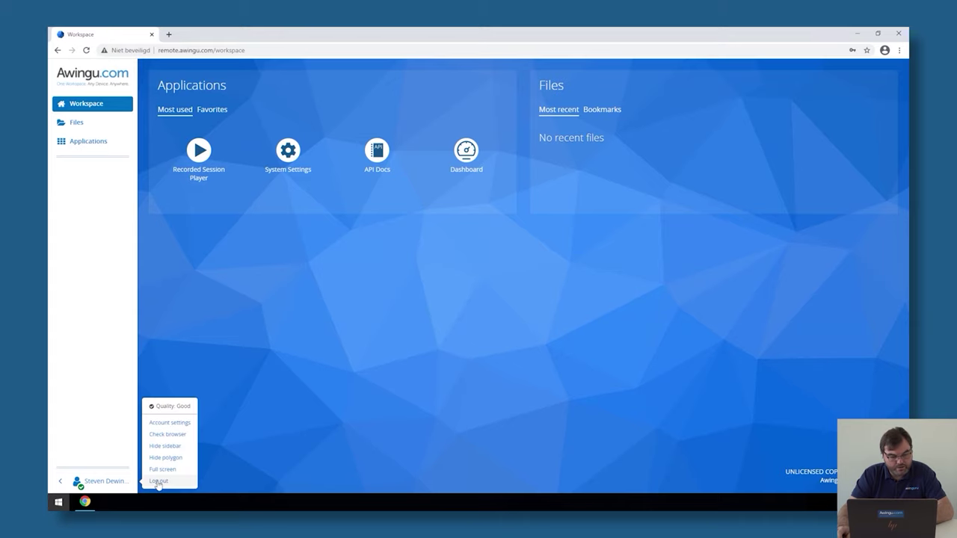
left_click(153, 482)
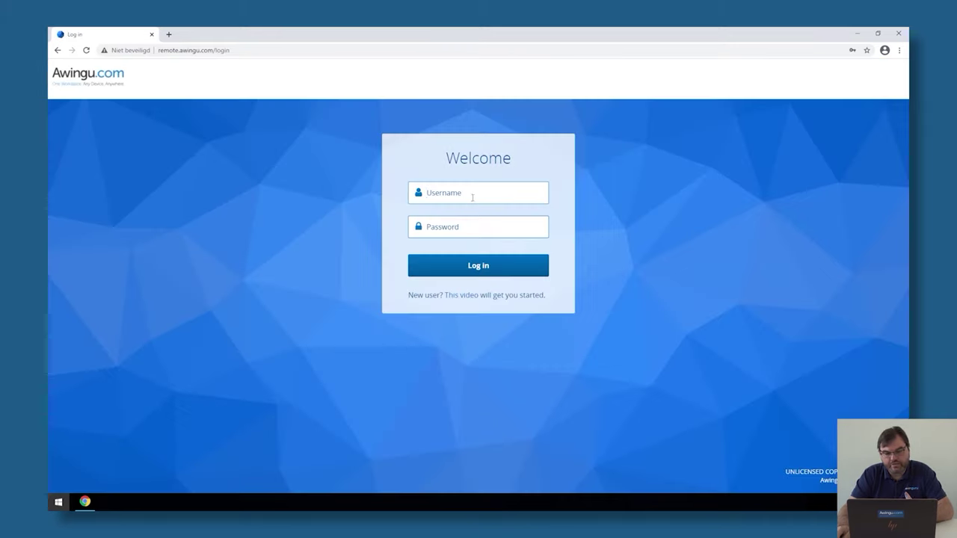
Log back in to the workspace using the saved username and password.
left_click(472, 195)
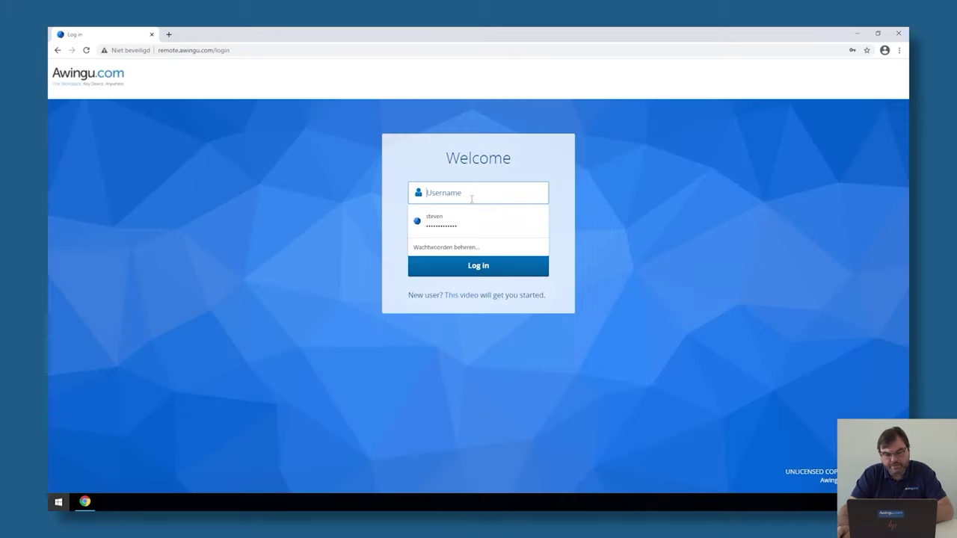
left_click(471, 216)
left_click(468, 261)
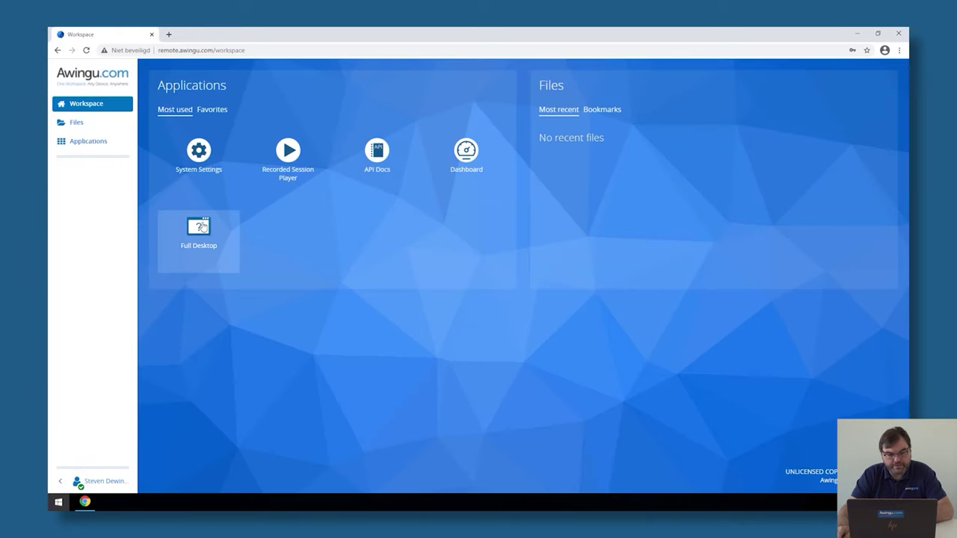
Launch the Full Desktop application from the workspace and dismiss the introductory tips.
left_click(199, 229)
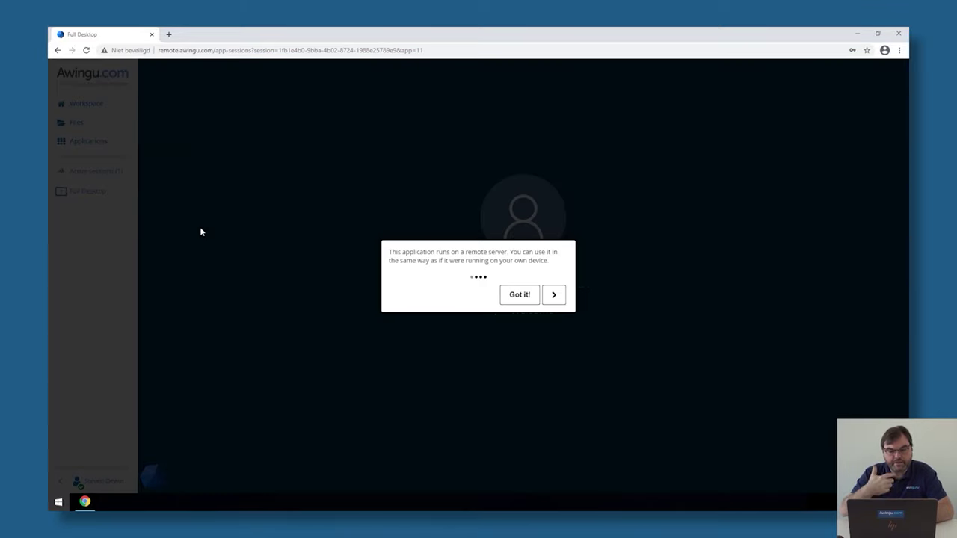
left_click(513, 293)
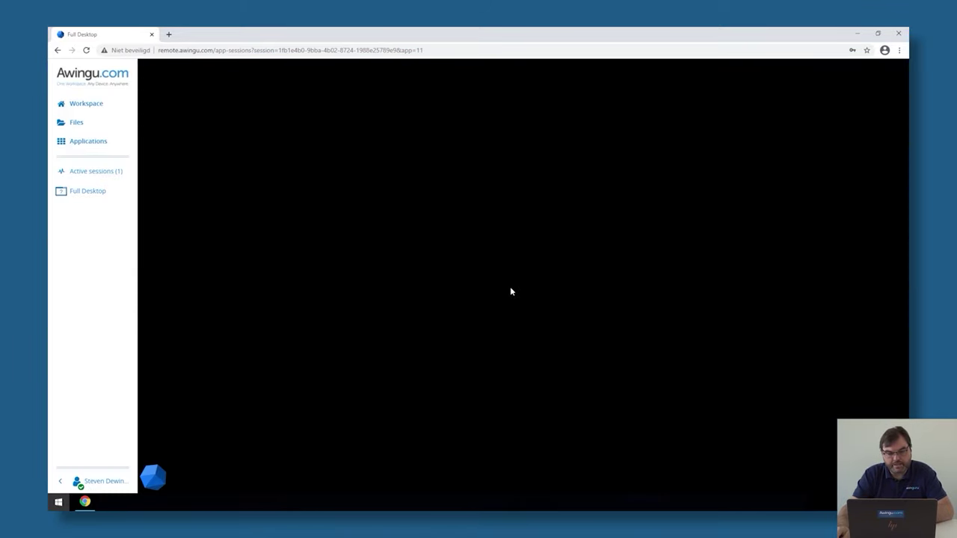